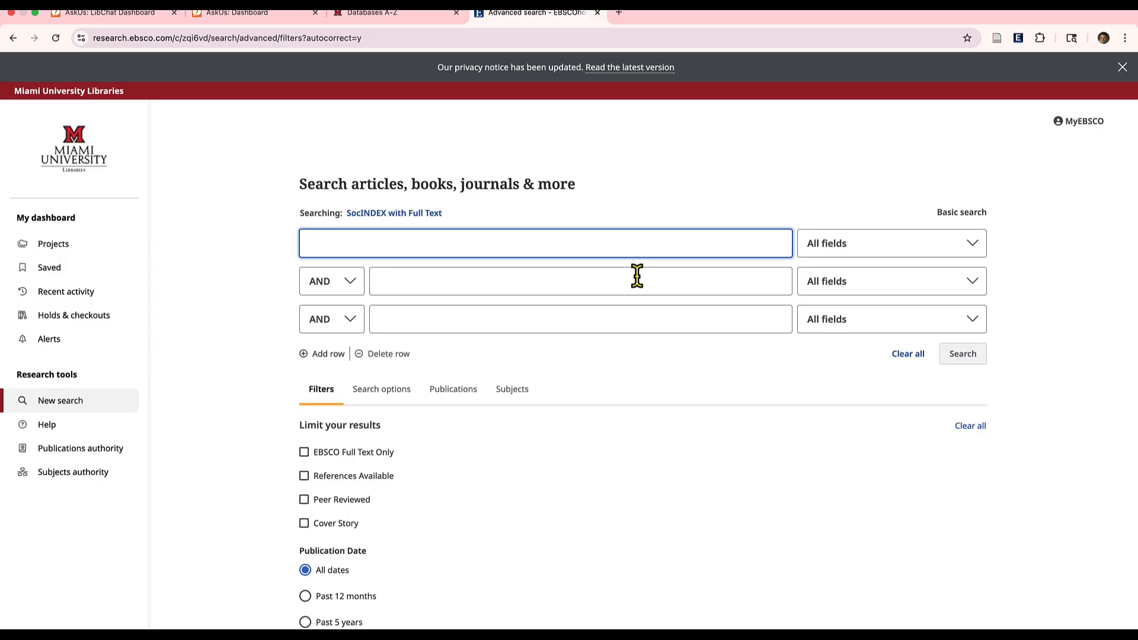
left_click(424, 215)
left_click_drag(907, 130, 885, 555)
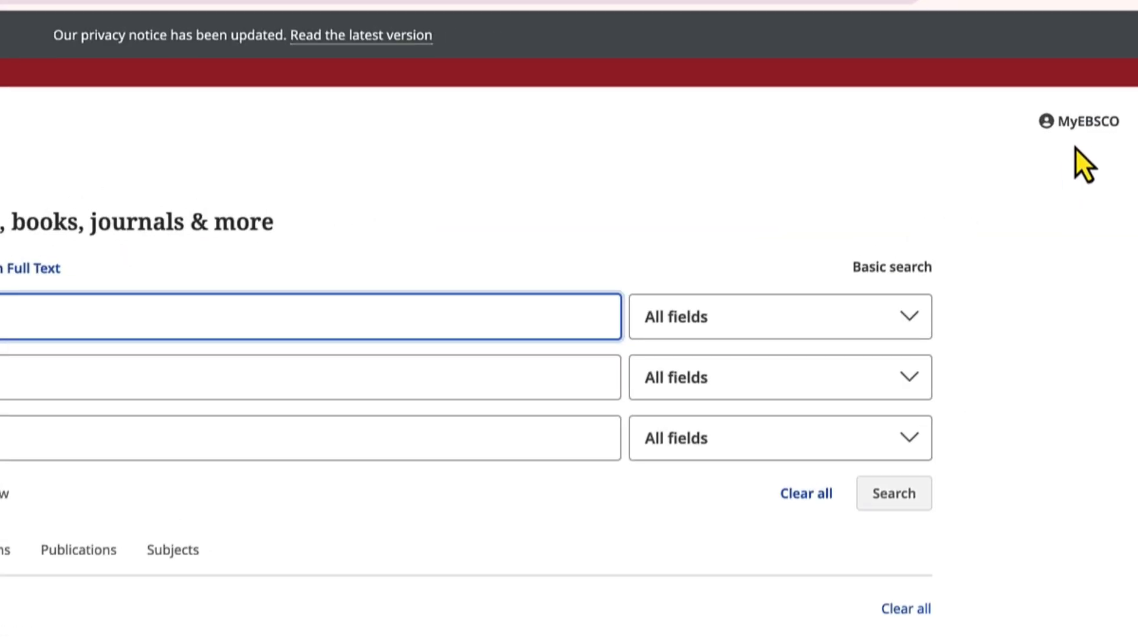
Open the MyEBSCO account creation form and examine its fields, password rules and account benefits.
left_click(1078, 123)
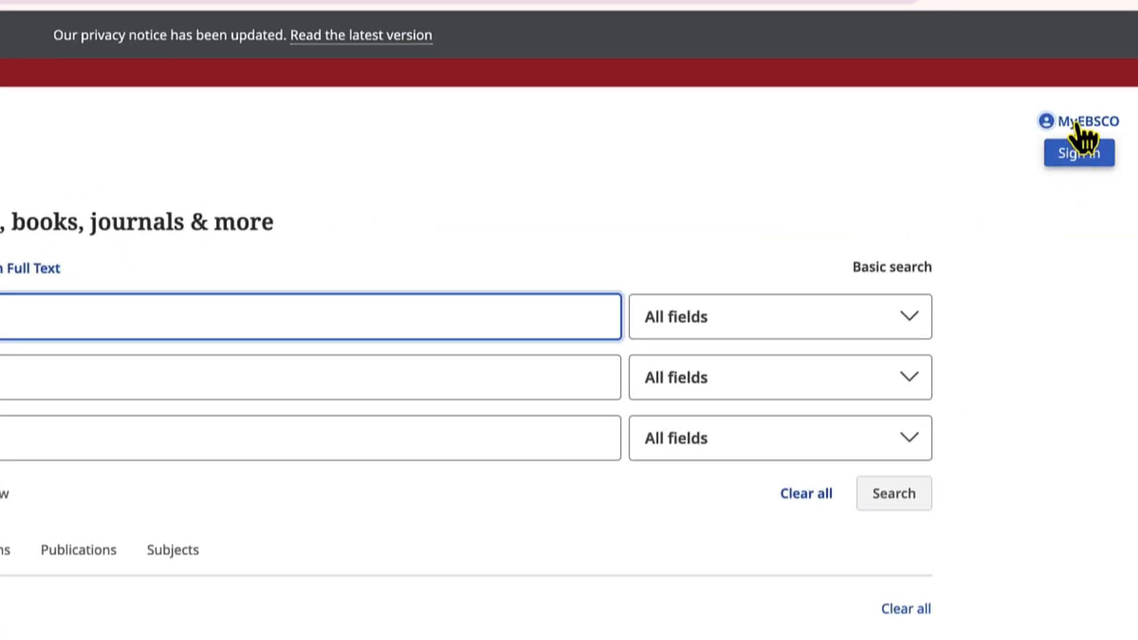
left_click(1077, 123)
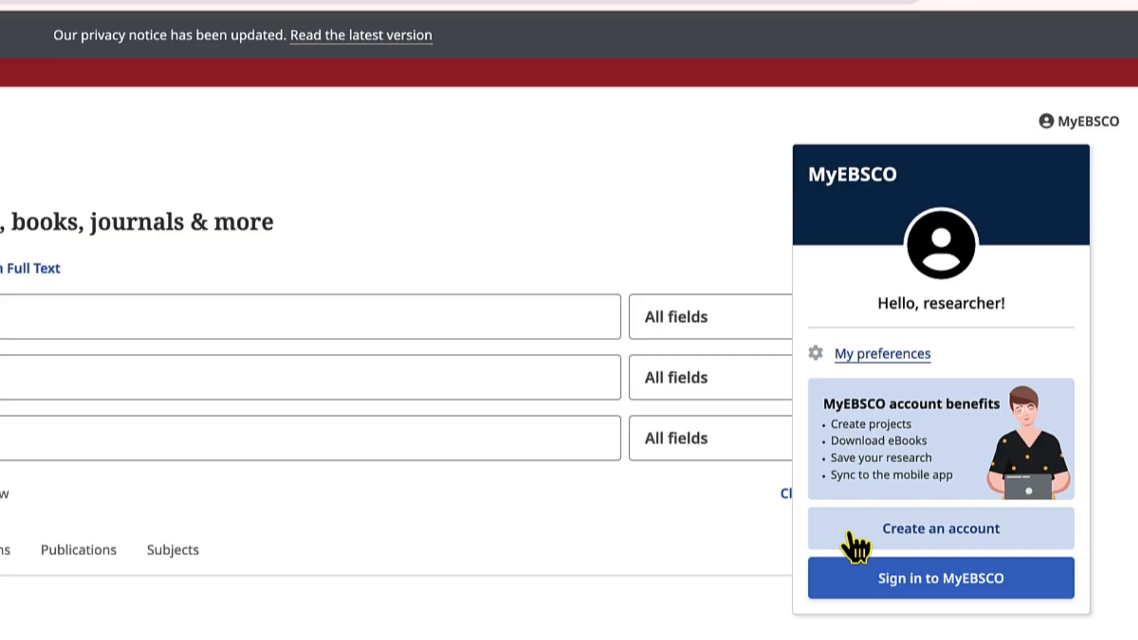
left_click(920, 533)
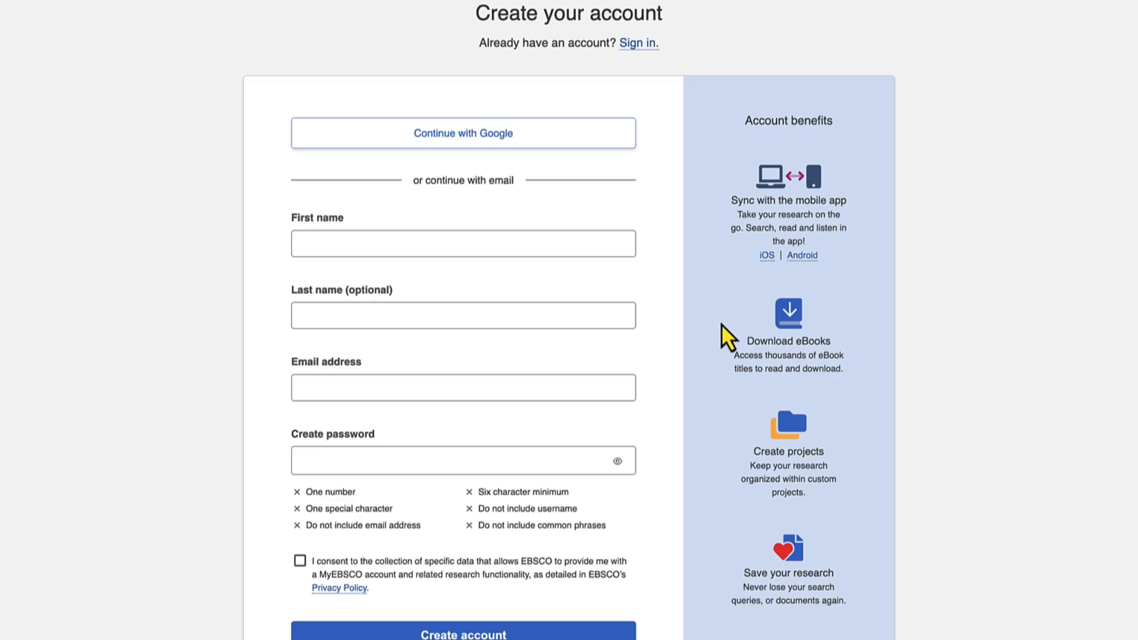
scroll(648, 330, "down", 2)
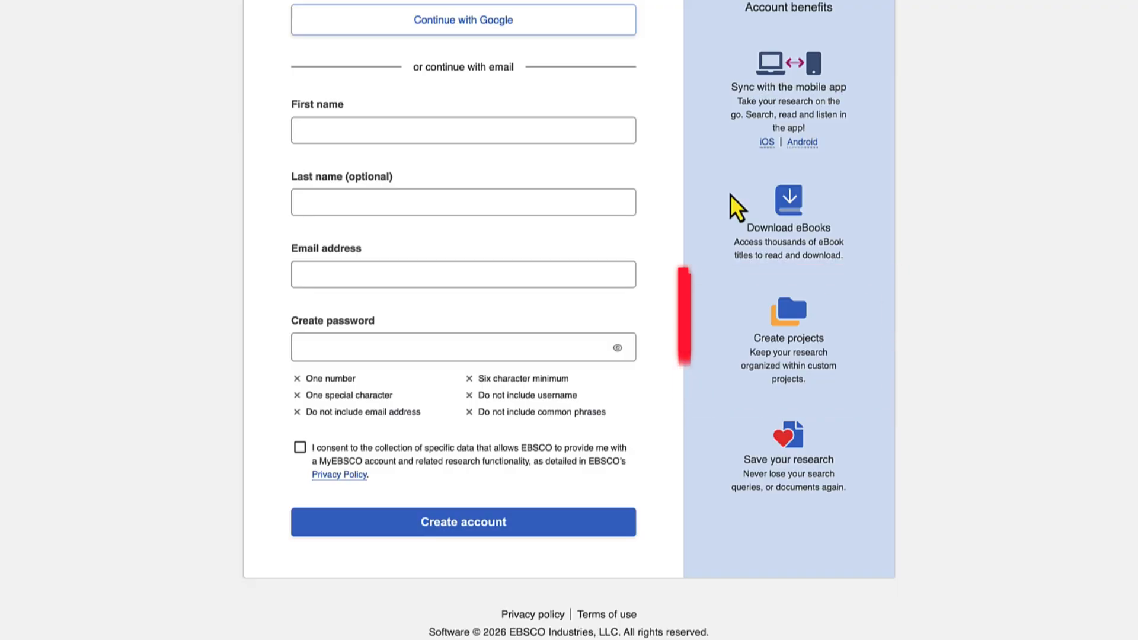
scroll(686, 270, "up", 2)
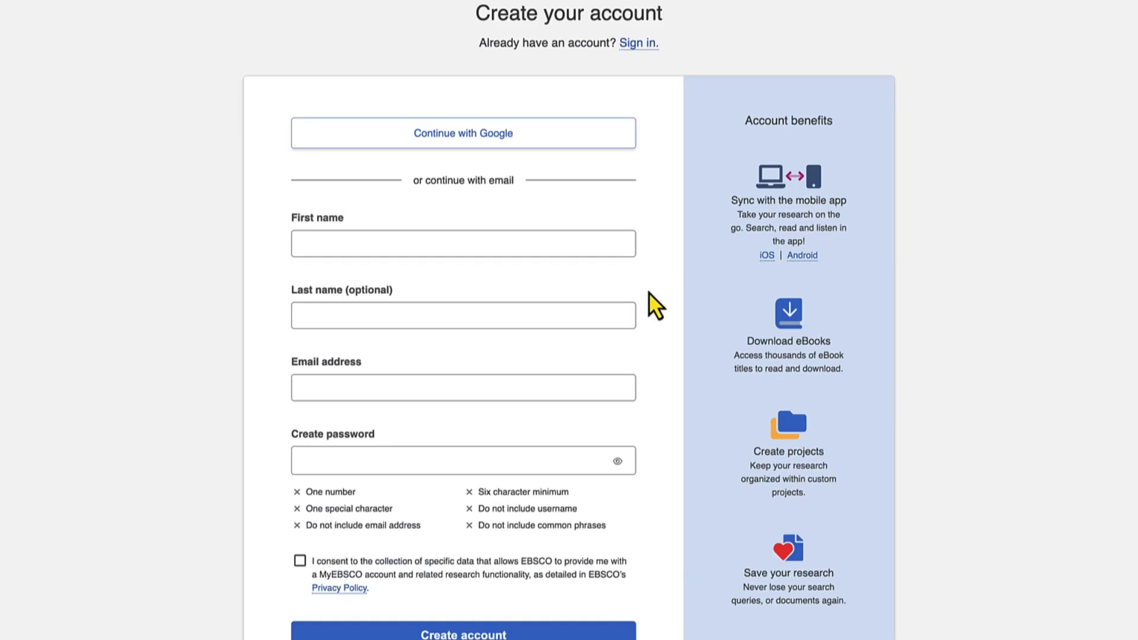
Switch to signing in with an existing MyEBSCO account and sign in using the stored email address and password.
left_click(632, 47)
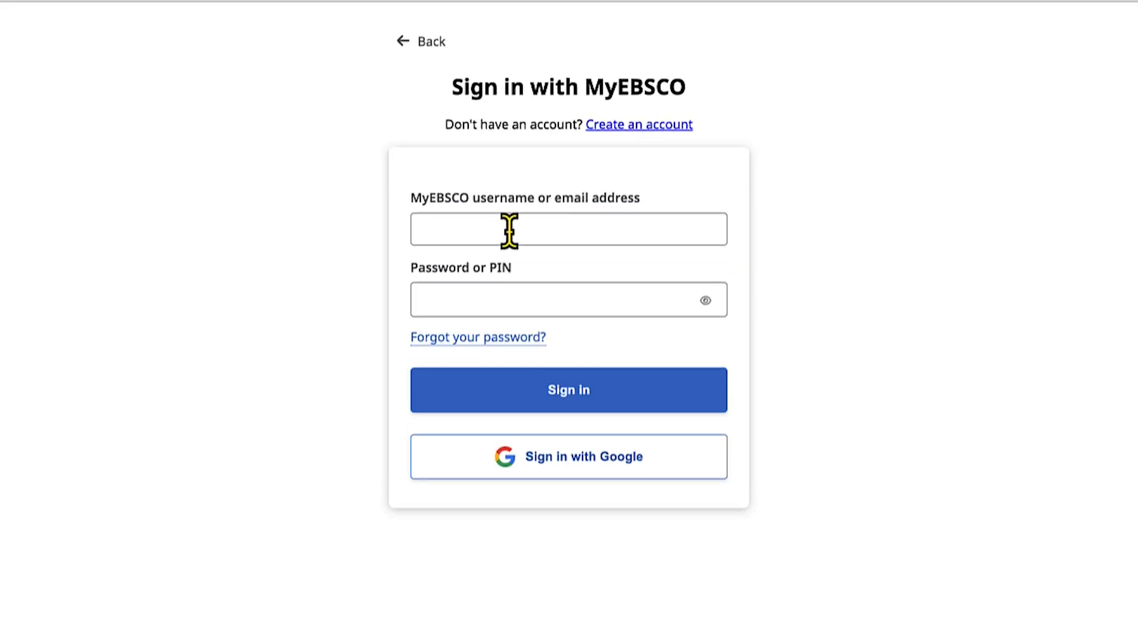
left_click(509, 230)
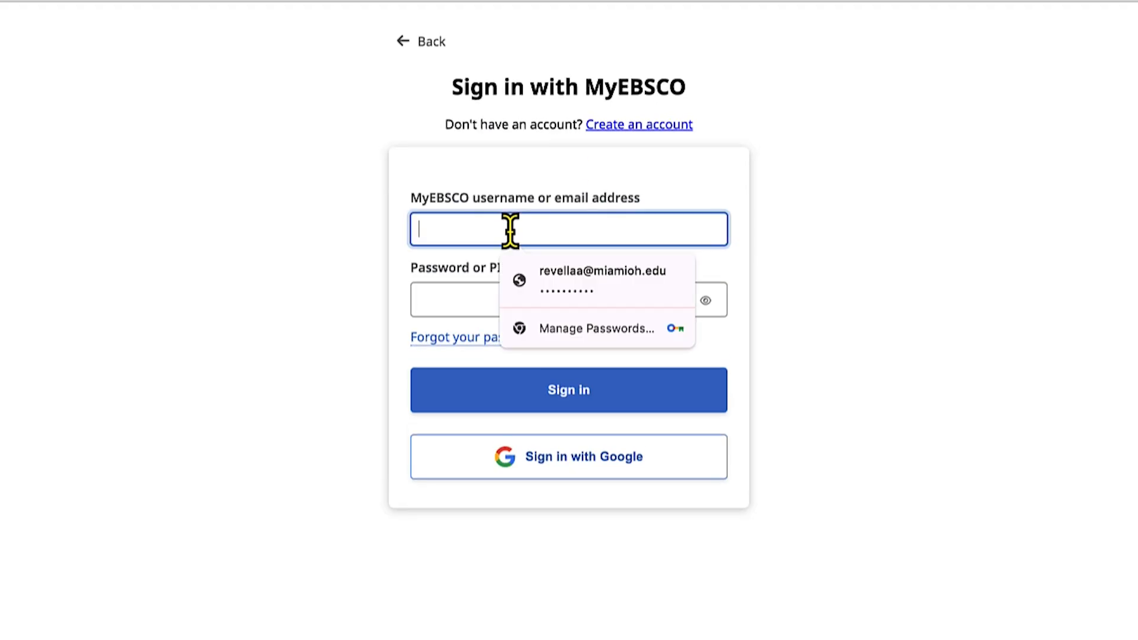
left_click(598, 282)
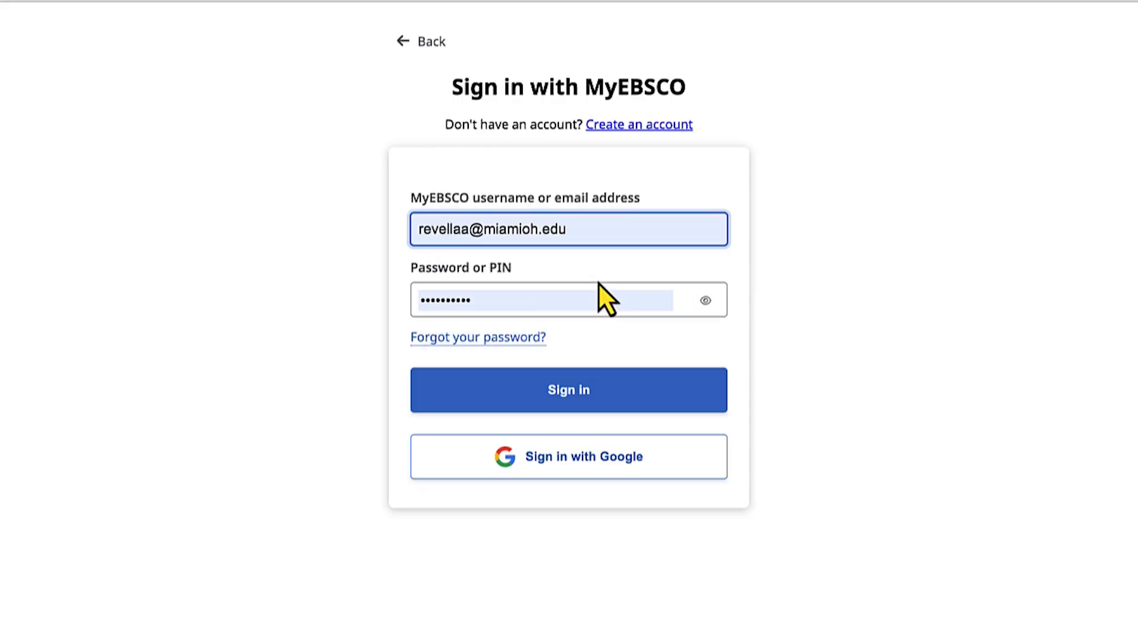
left_click(569, 392)
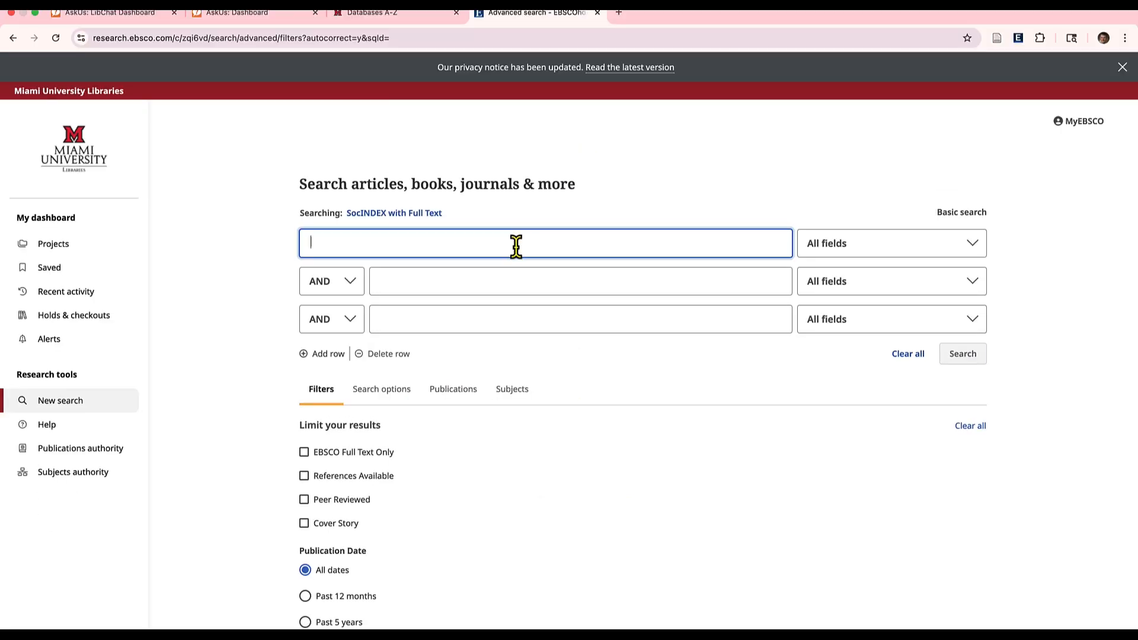
Enter the suggested query "social media and mental health" and limit the publication date to the past 5 years.
type("social medi")
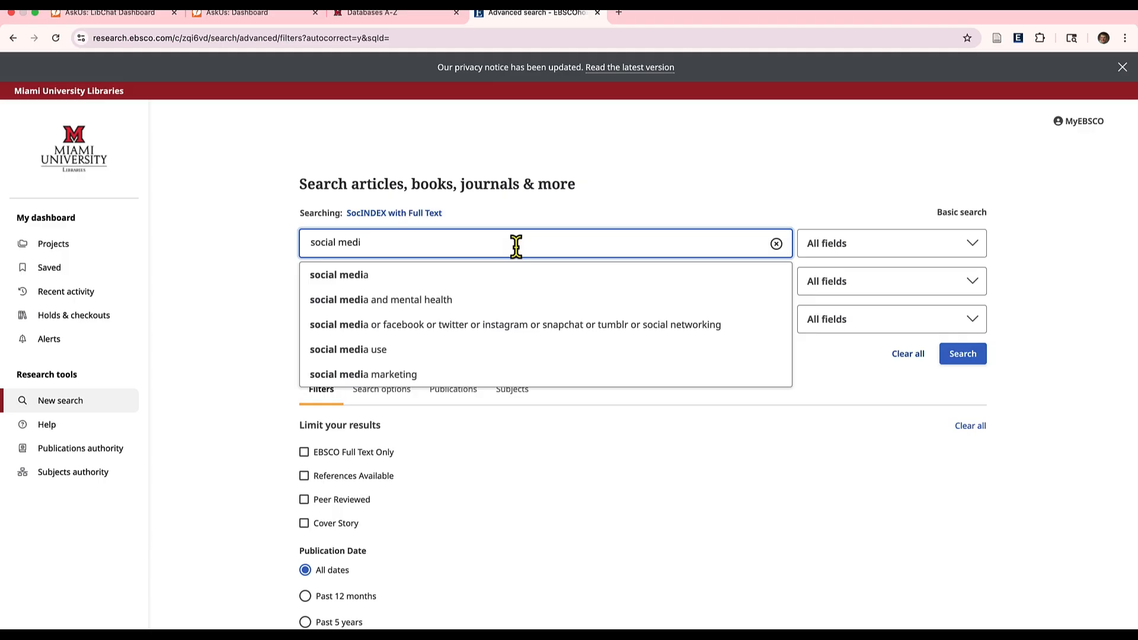
left_click(452, 308)
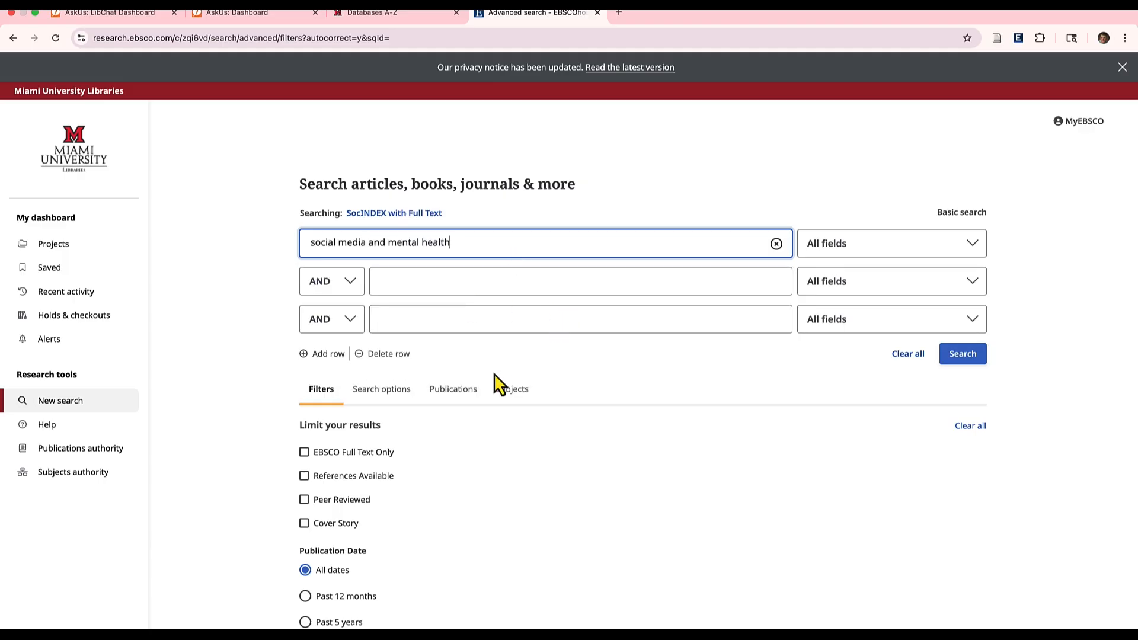
scroll(492, 380, "down", 3)
left_click(305, 423)
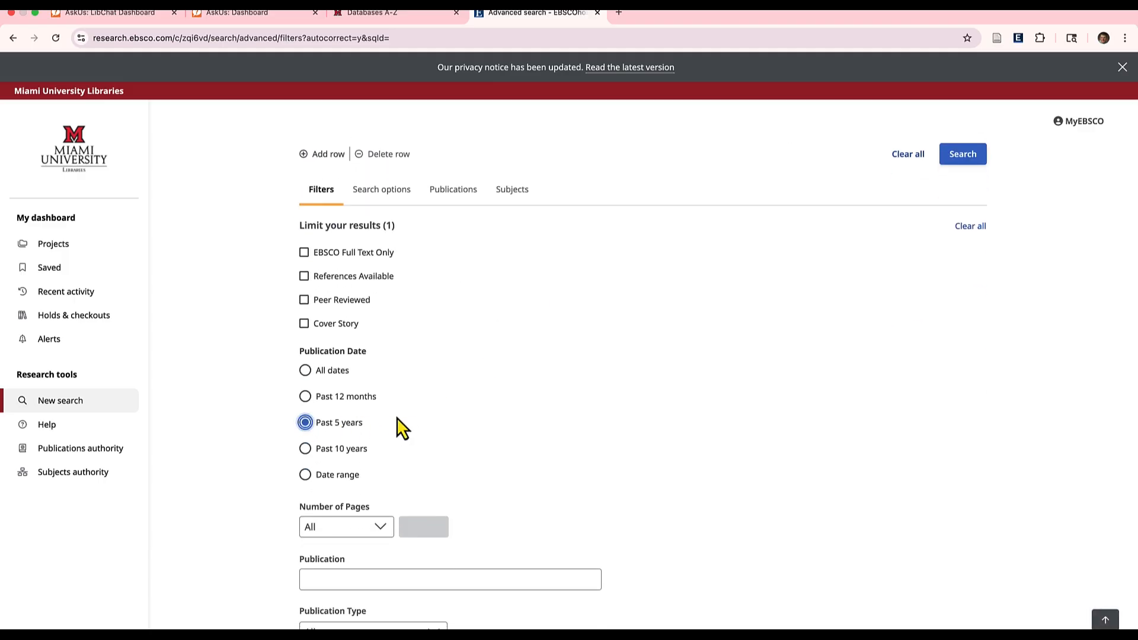
Limit the language to English and run the search.
scroll(406, 415, "down", 4)
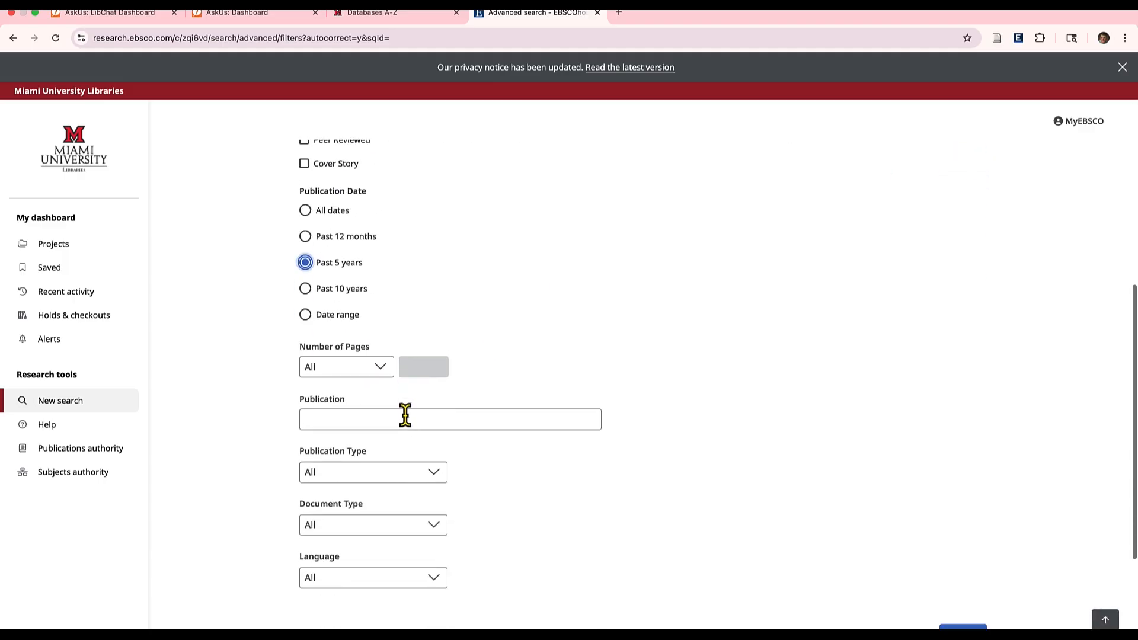
left_click(441, 477)
scroll(376, 540, "down", 2)
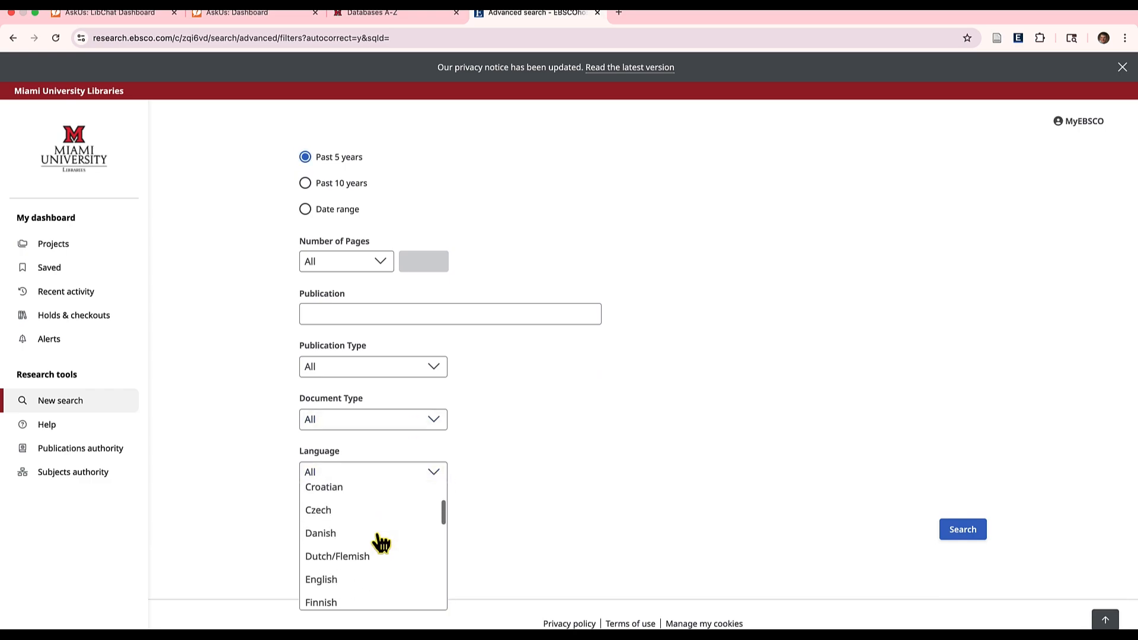
left_click(361, 578)
scroll(868, 517, "down", 2)
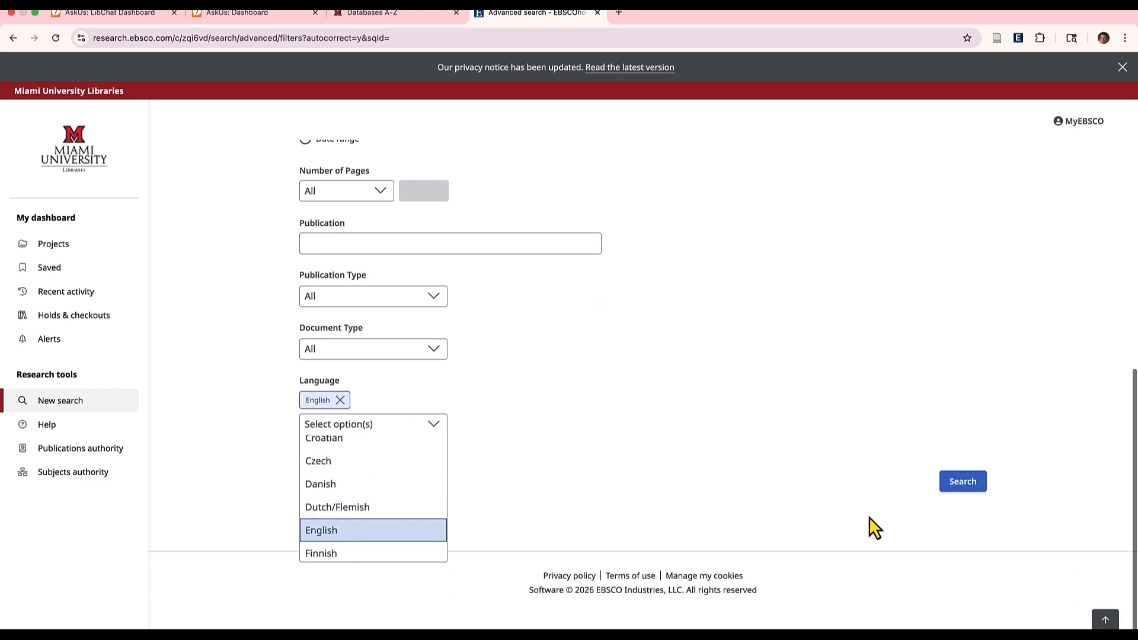
left_click(967, 482)
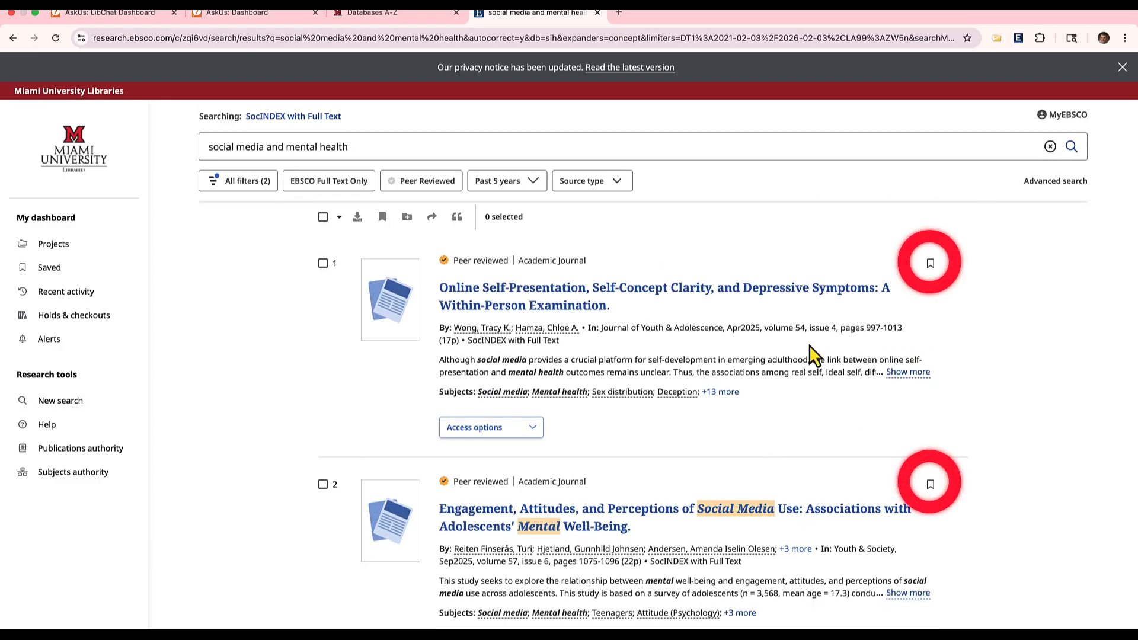
Save the first, third and fourth articles in the results and open the list of saved records.
left_click(931, 271)
scroll(924, 291, "down", 6)
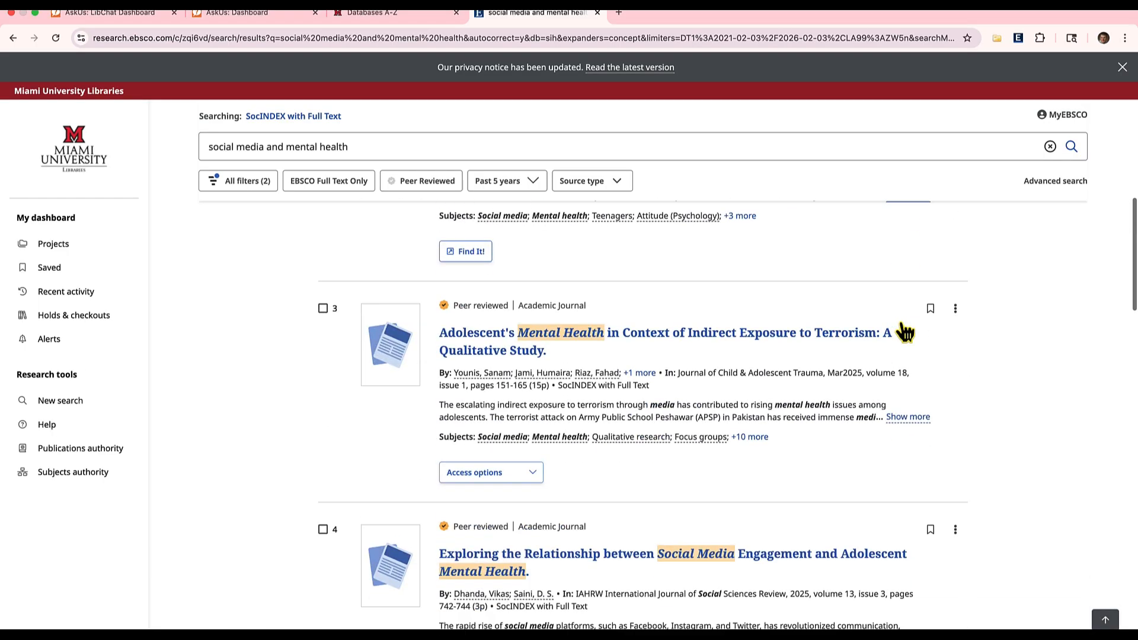
left_click(930, 307)
scroll(918, 355, "down", 4)
left_click(930, 289)
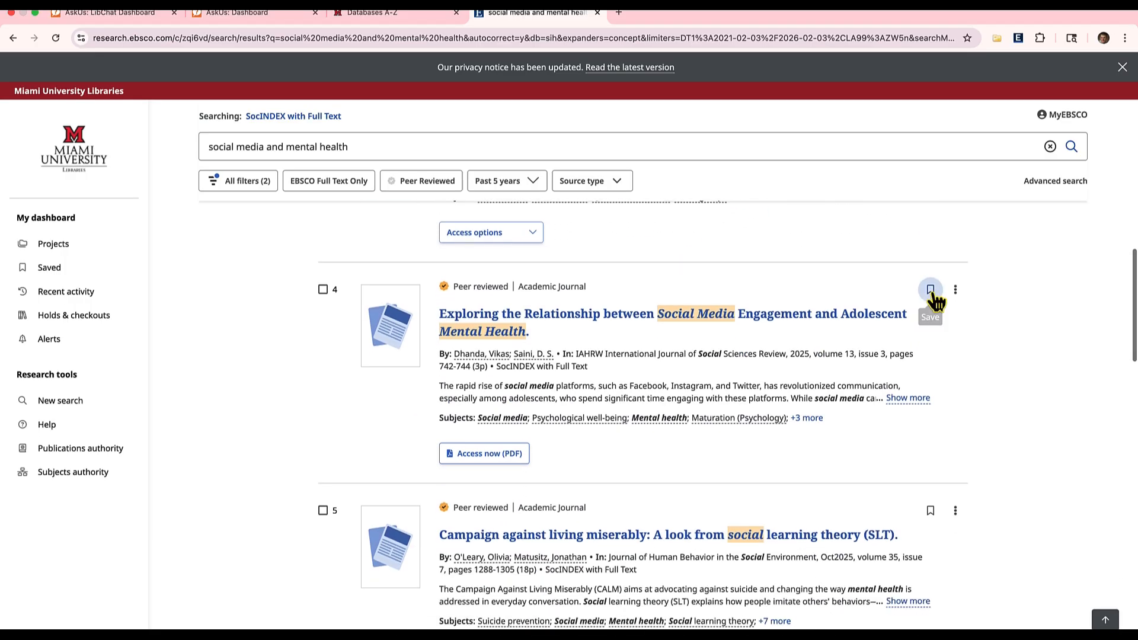
left_click(52, 271)
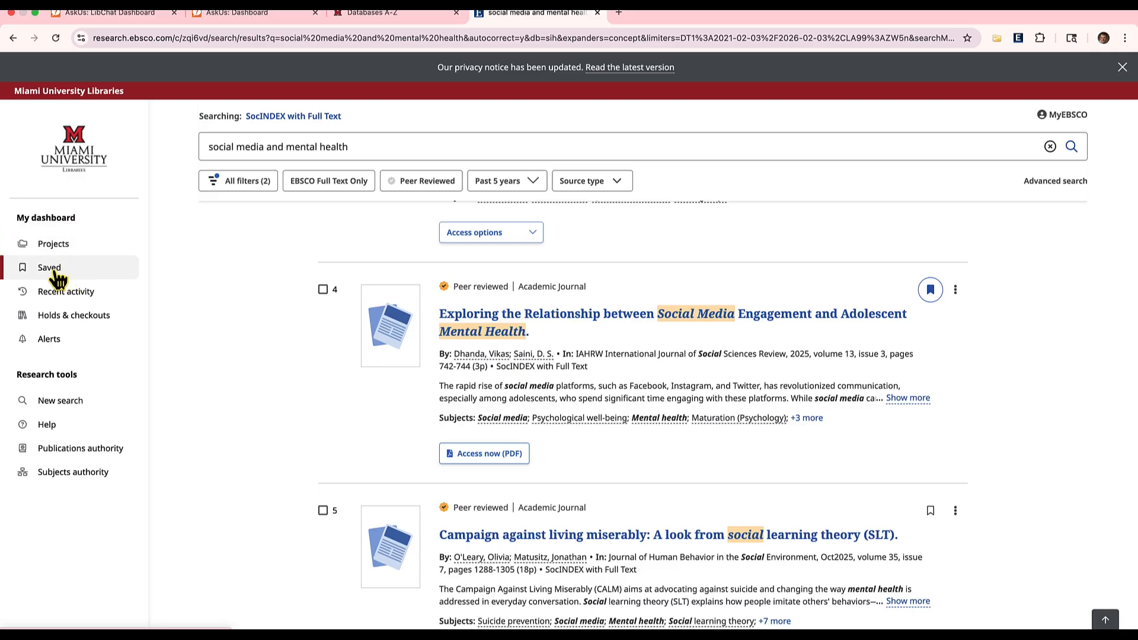
left_click(55, 271)
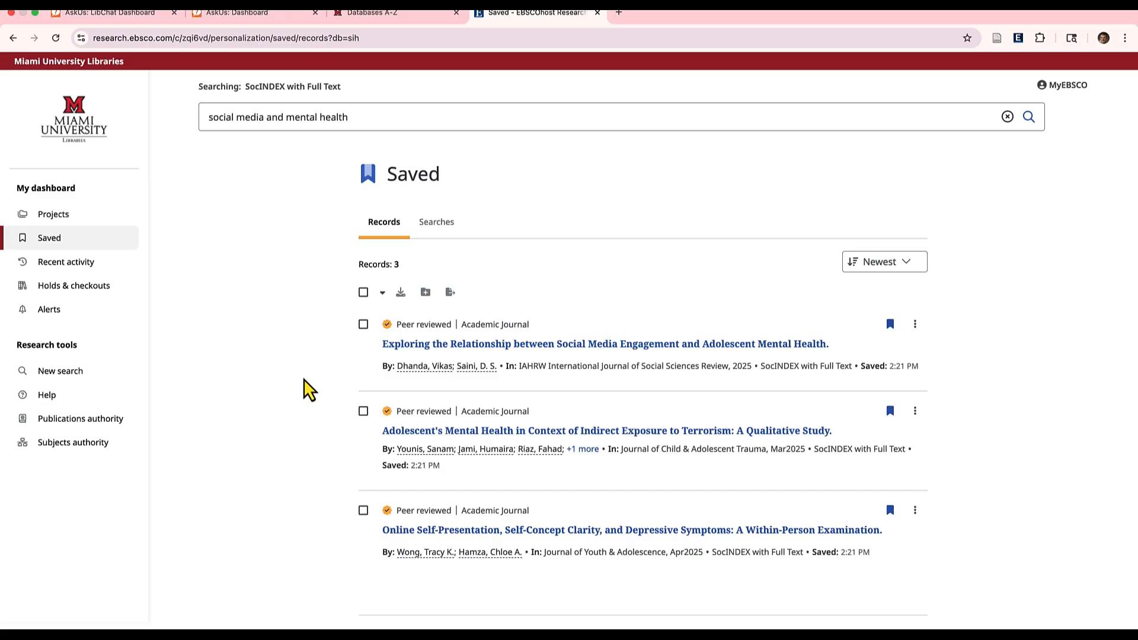
Create a new project named "social media and mental health" without a due date or description.
left_click(72, 219)
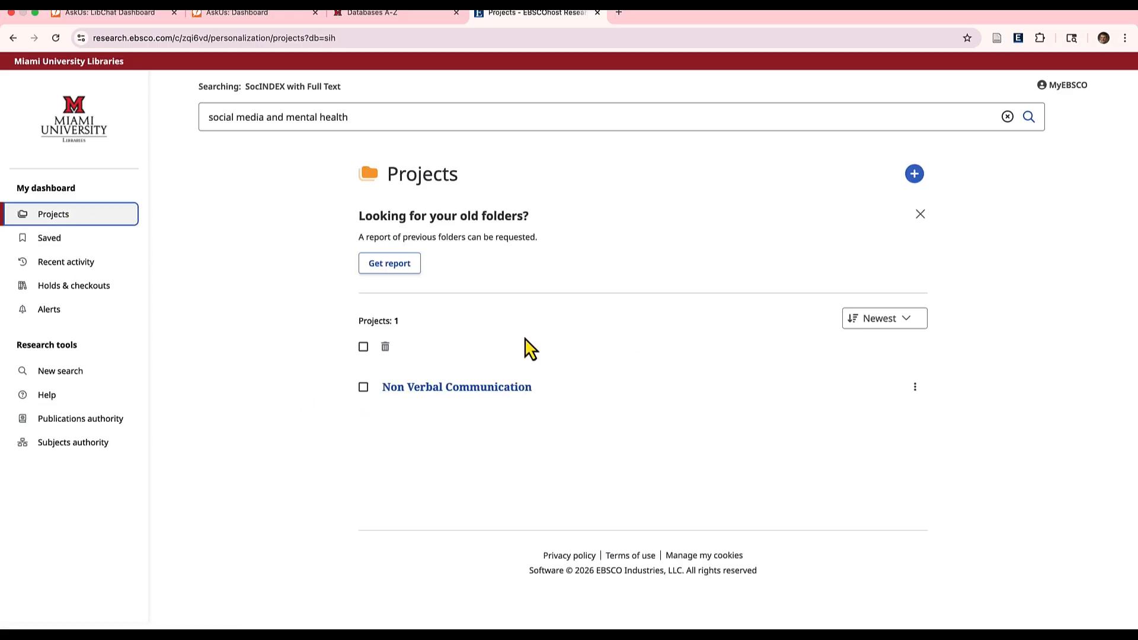
left_click(914, 175)
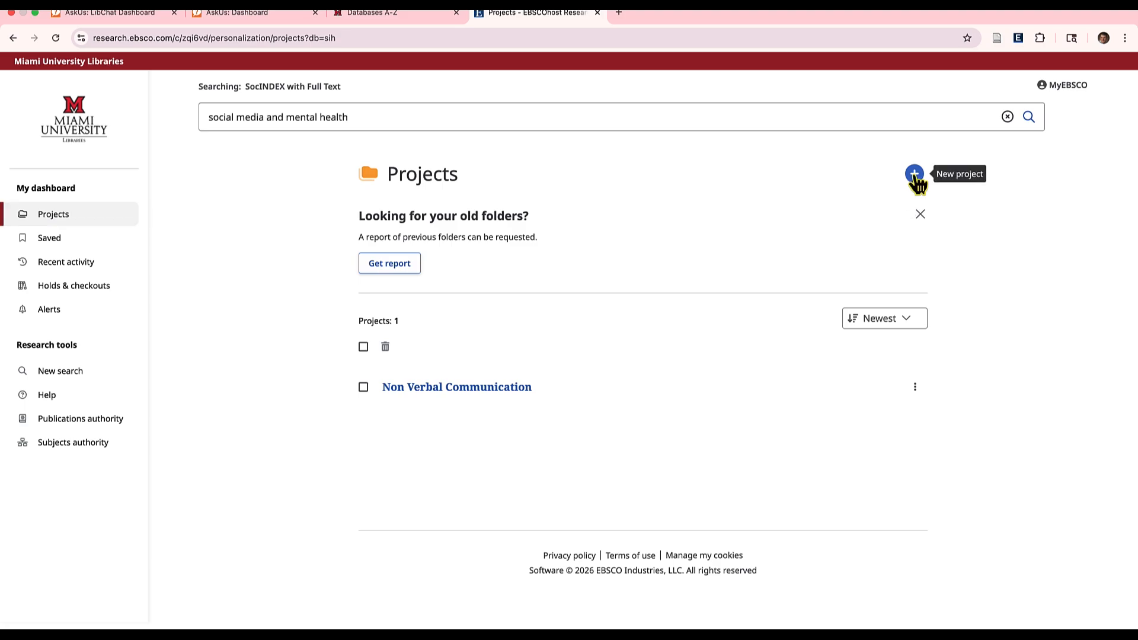
left_click(609, 266)
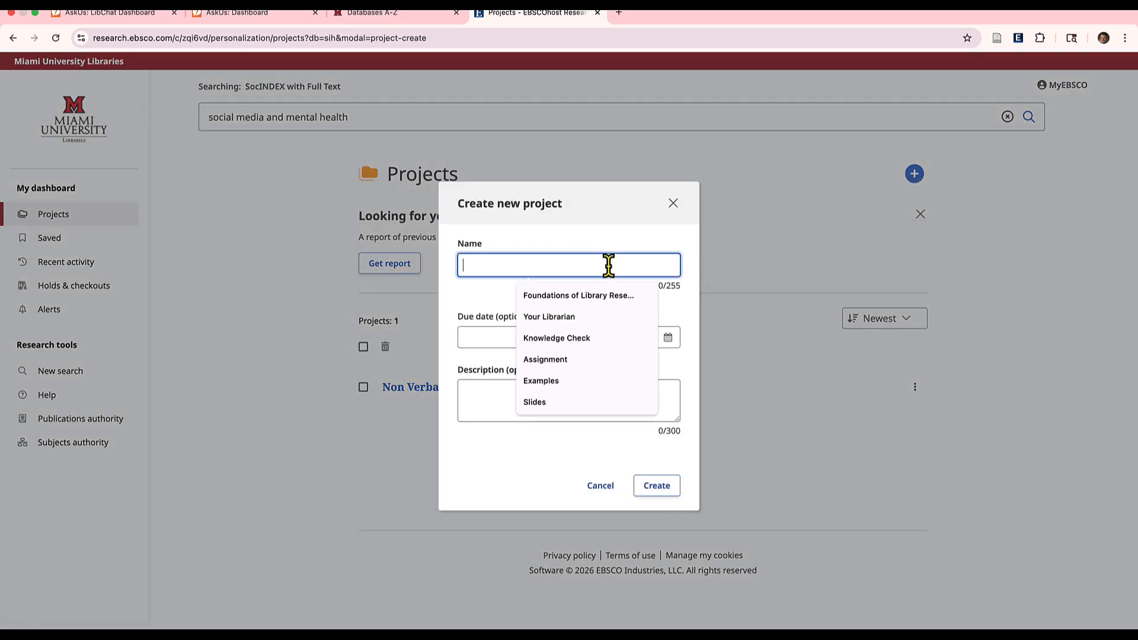
type("edia and mental health")
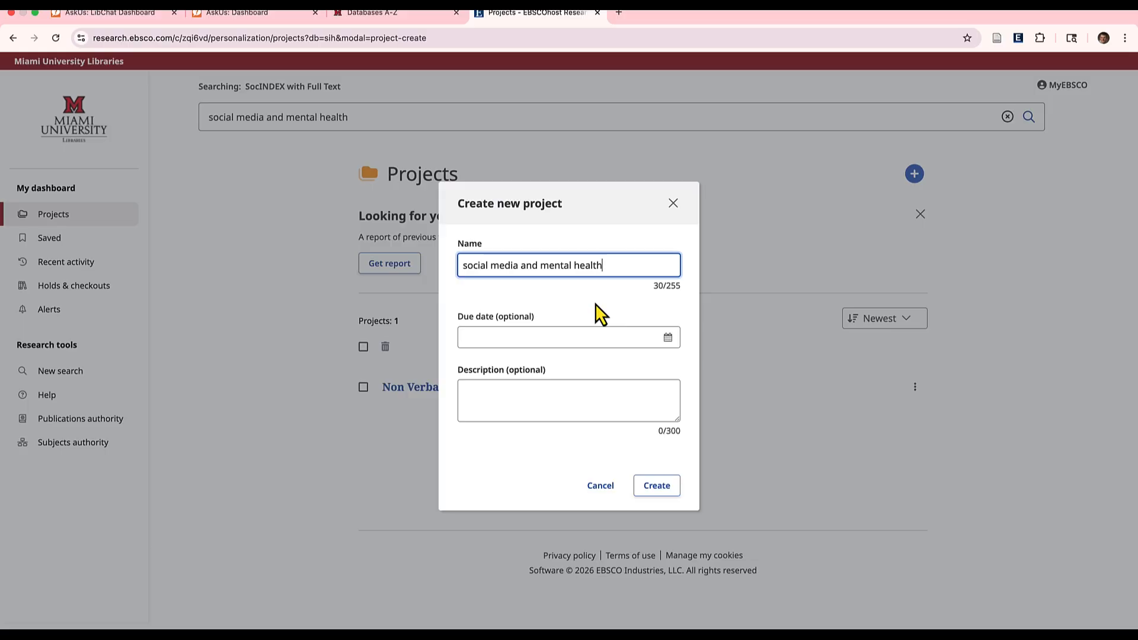
left_click(656, 490)
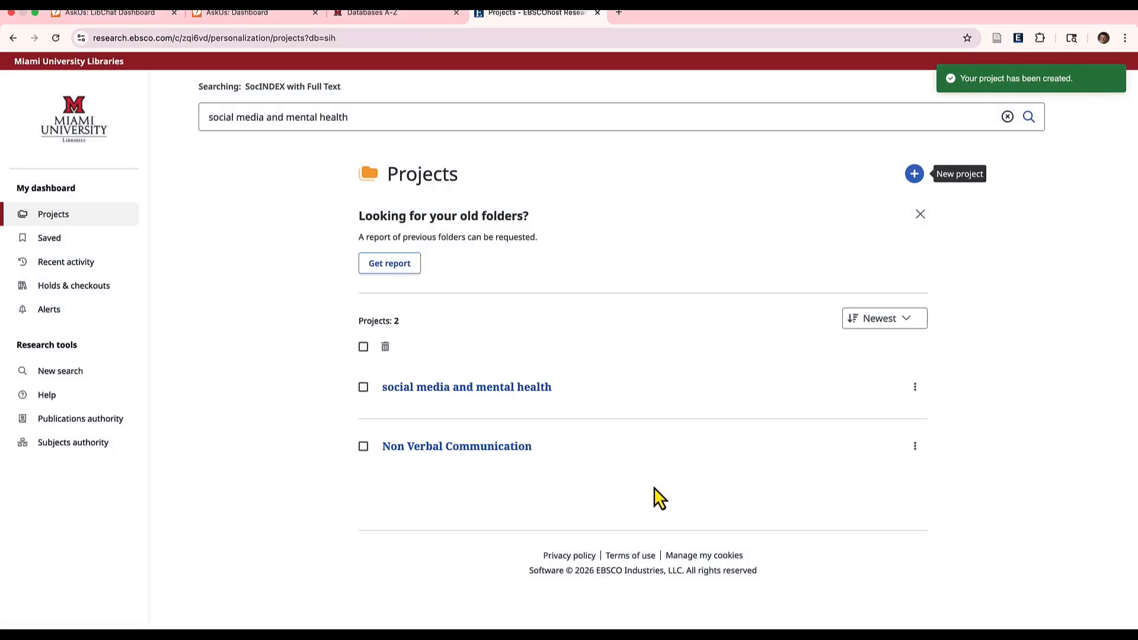
Add the saved article on social media engagement and adolescent mental health to the "social media and mental health" project, and open that project.
left_click(66, 247)
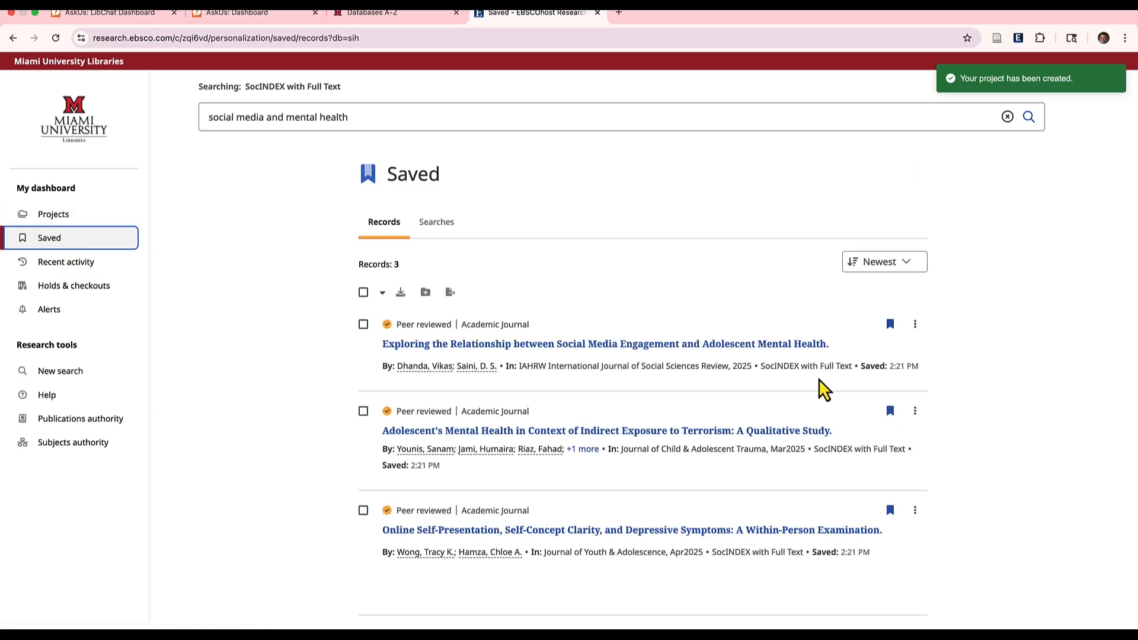
left_click(915, 325)
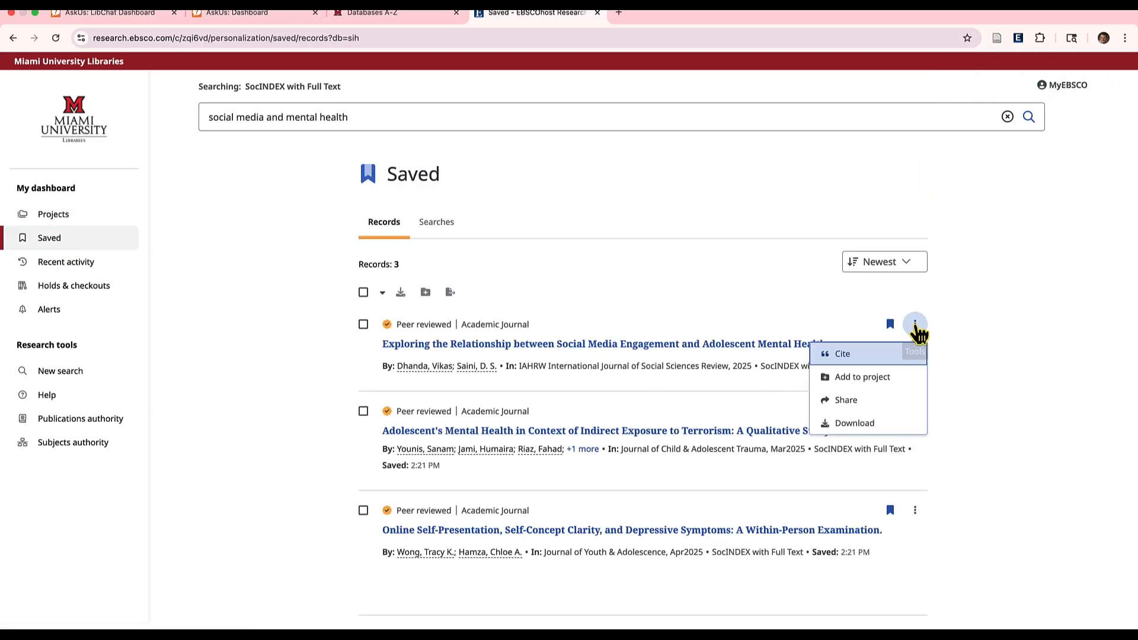
left_click(848, 379)
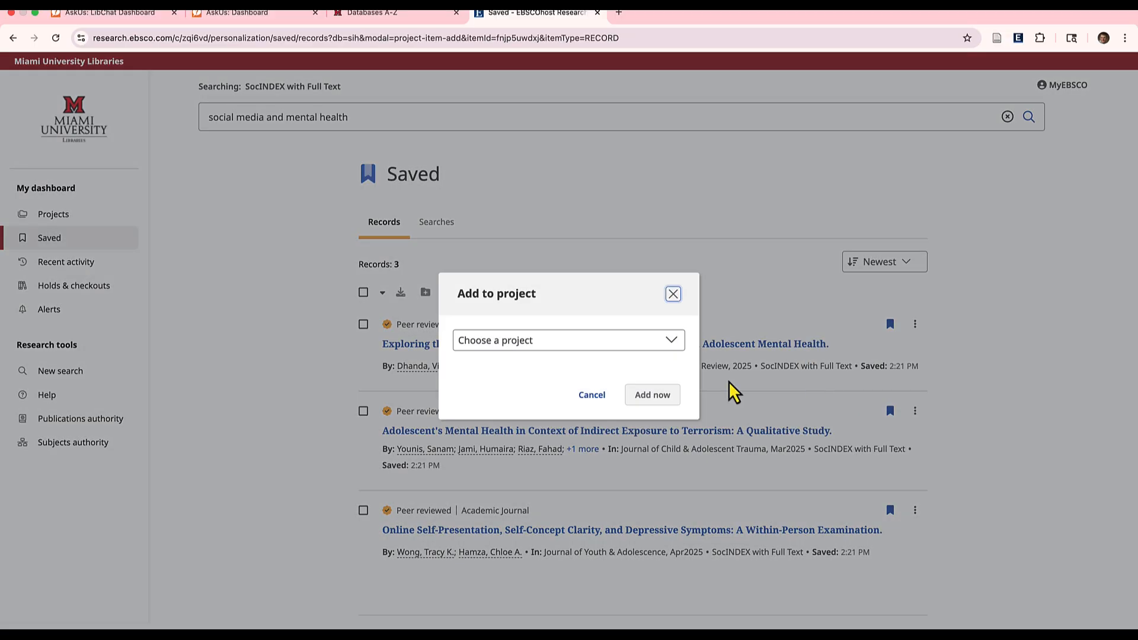
left_click(522, 340)
left_click(523, 388)
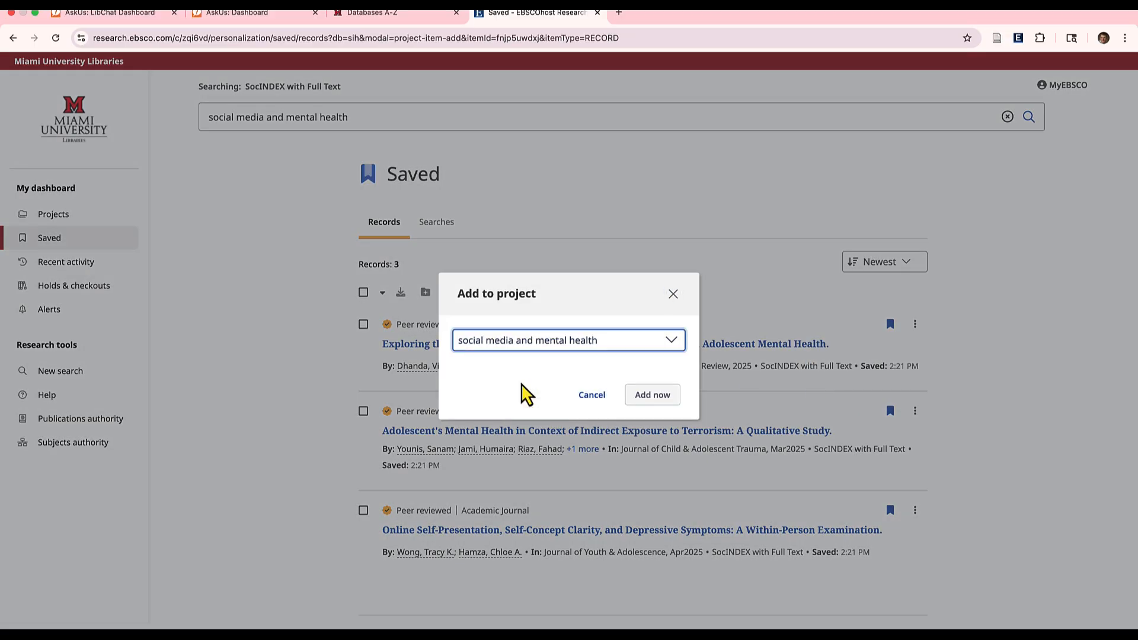
left_click(663, 398)
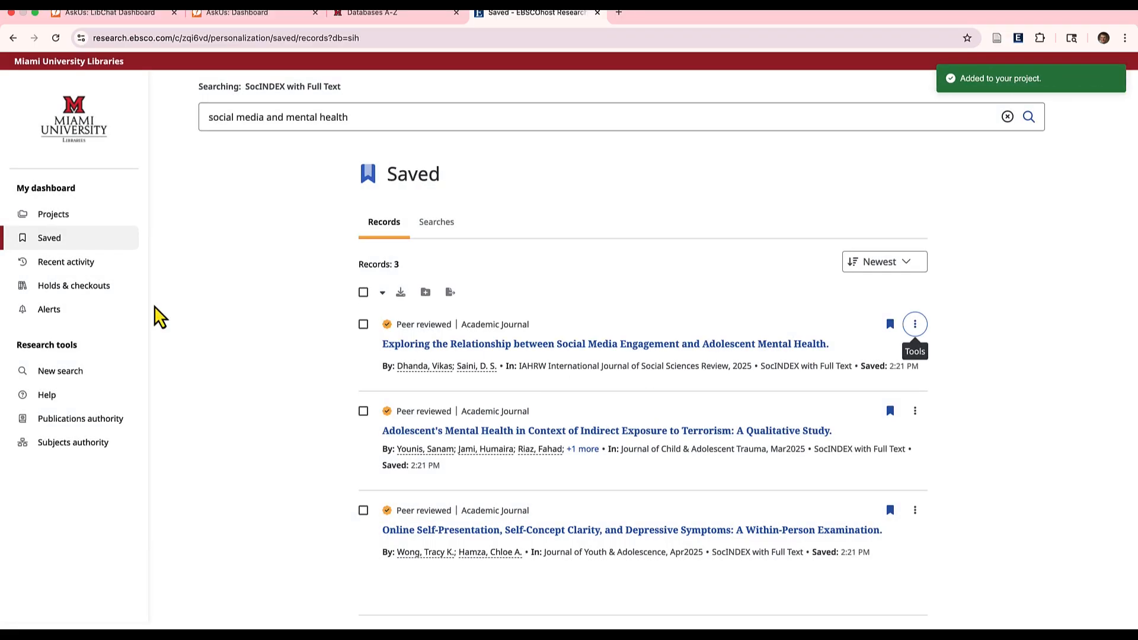
left_click(56, 217)
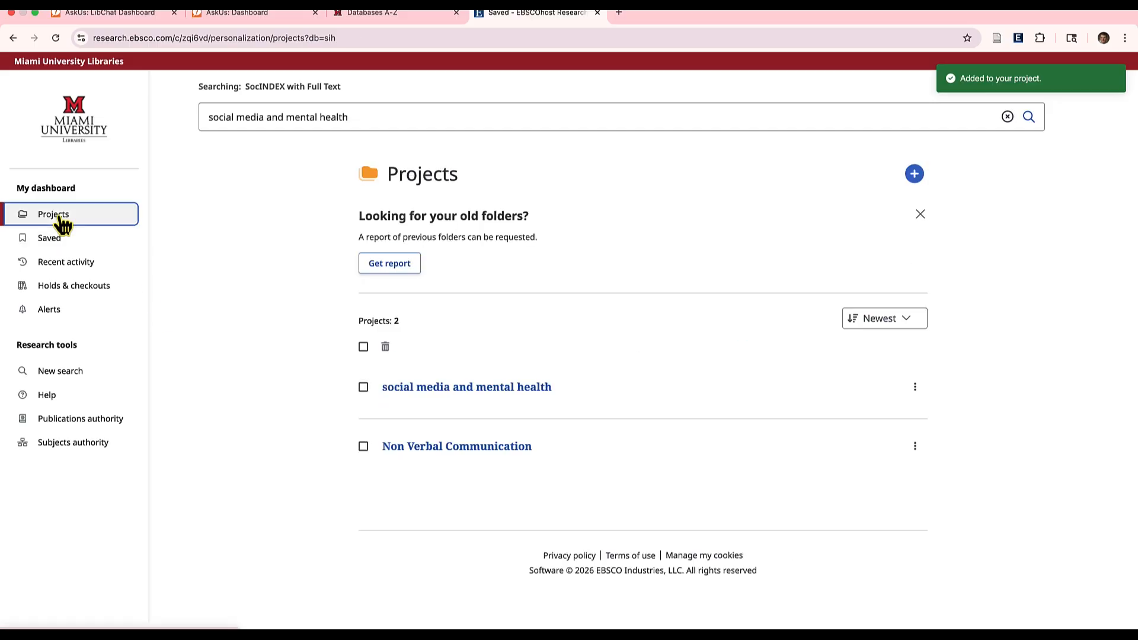
left_click(427, 391)
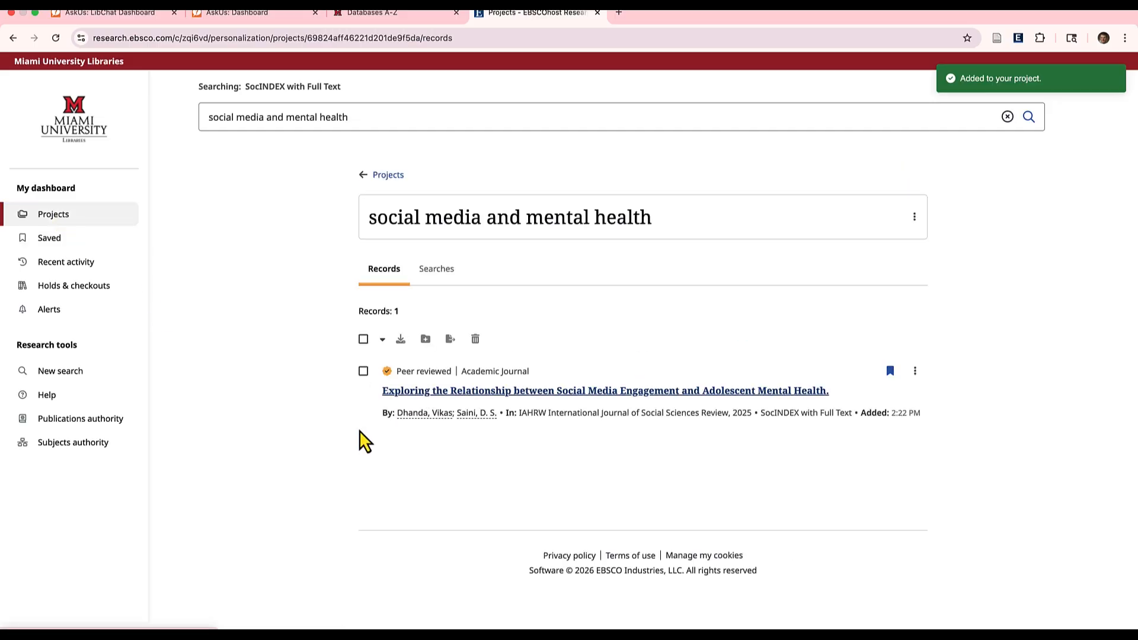